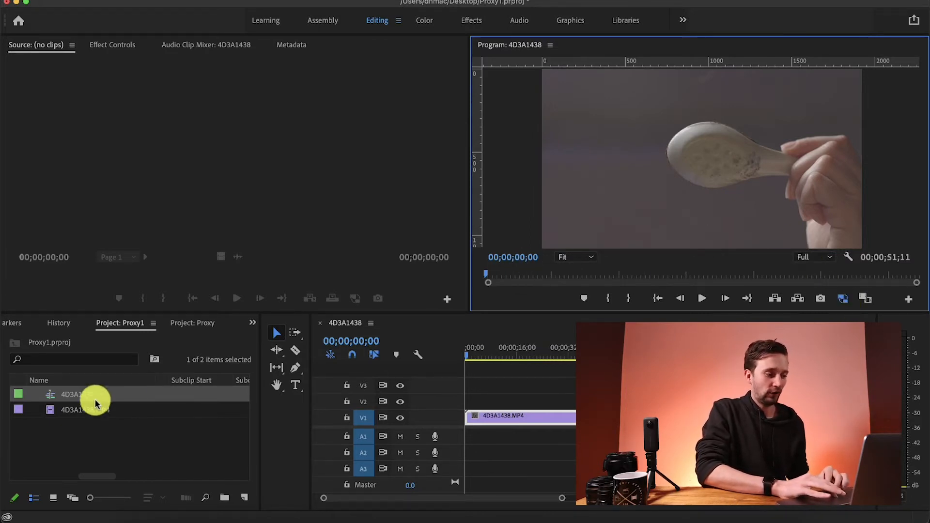
Load the 4D3A1438.MP4 clip into the Source monitor and switch its proxy display
double_click(84, 409)
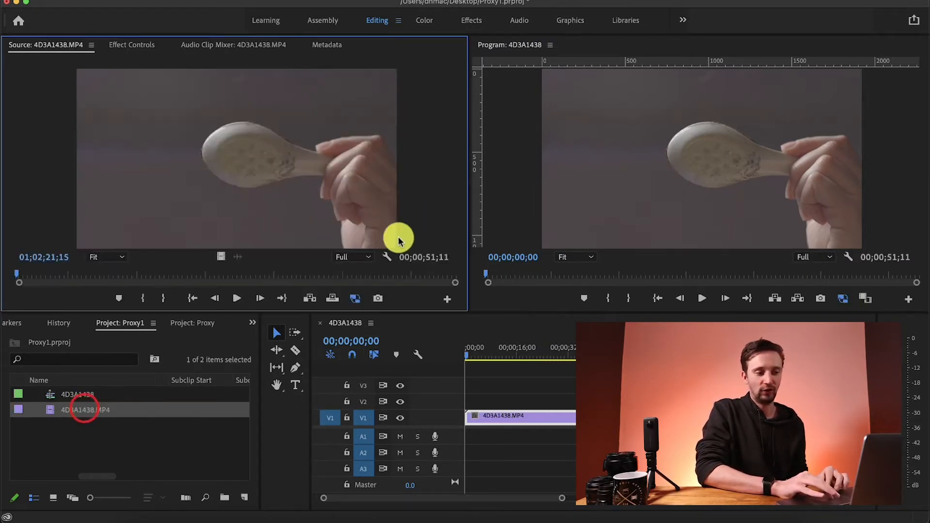
left_click(355, 297)
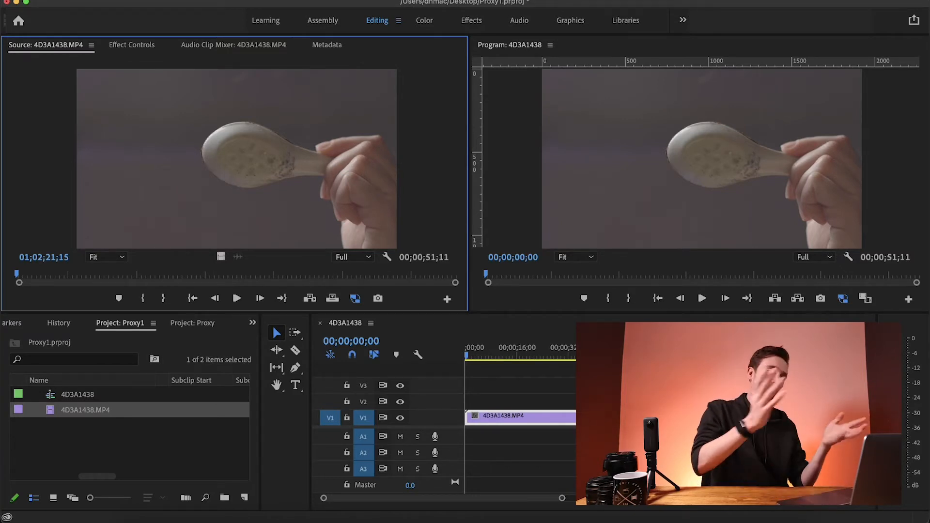
Create a new project named "proxy 4" on the Desktop with the general settings left at their defaults
left_click(108, 0)
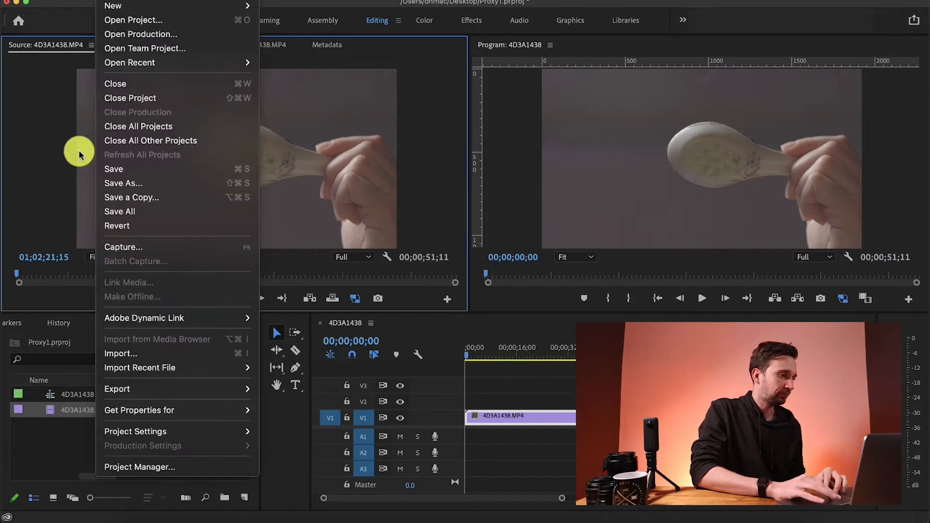
mouse_move(227, 6)
left_click(271, 6)
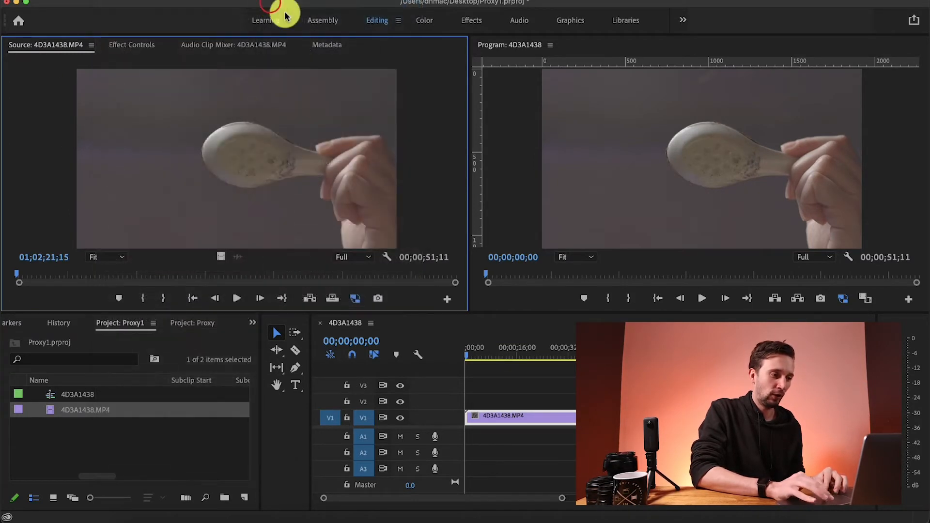
left_click(380, 106)
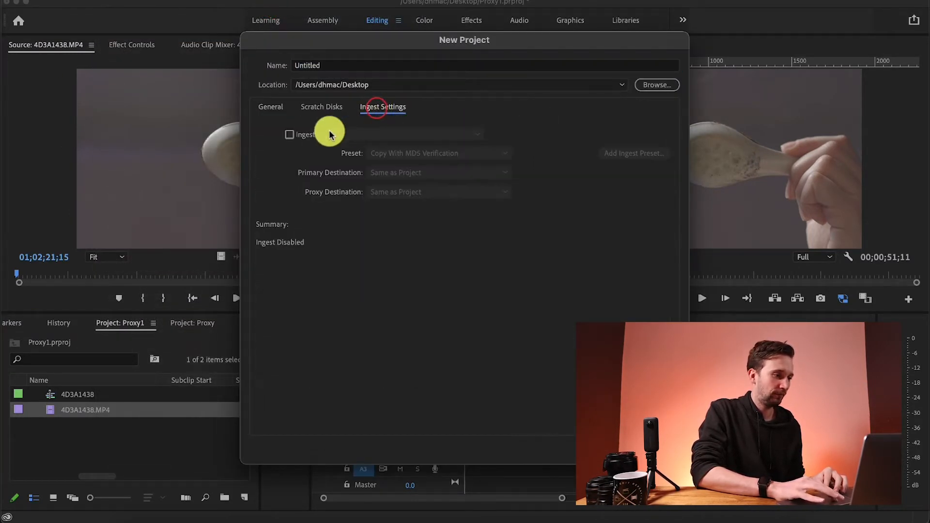
left_click(283, 102)
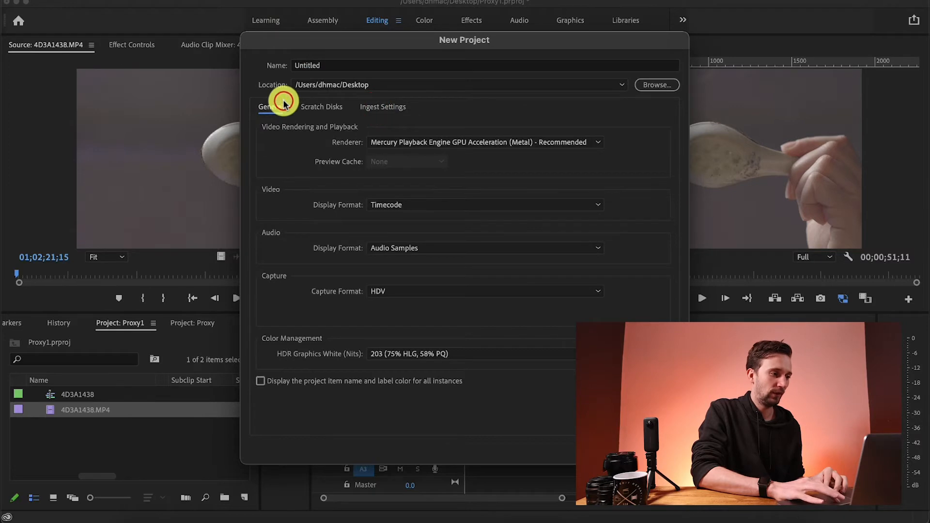
left_click(372, 69)
double_click(372, 69)
type("proxy 4")
key("Return")
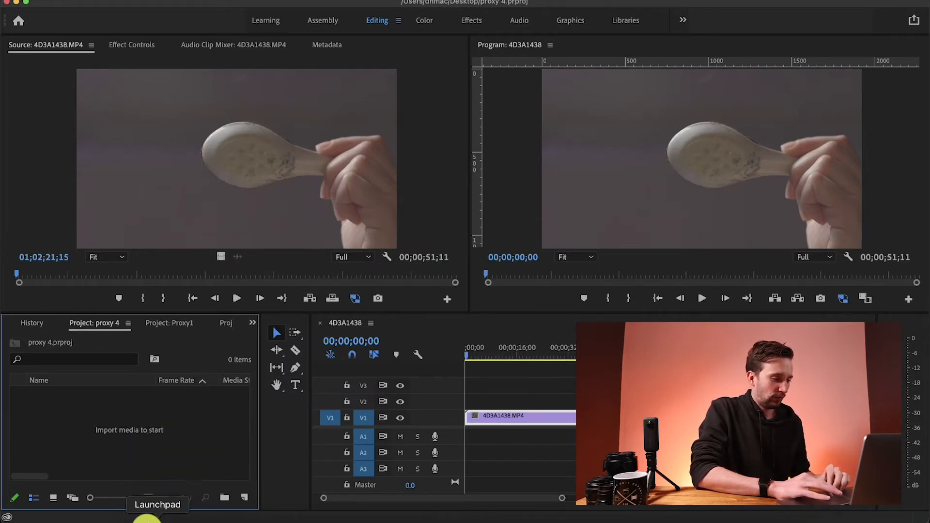
Import 4D3A1438.MP4 from the Shoot folder in Finder into the proxy 4 project
left_click(144, 518)
left_click_drag(713, 158, 150, 386)
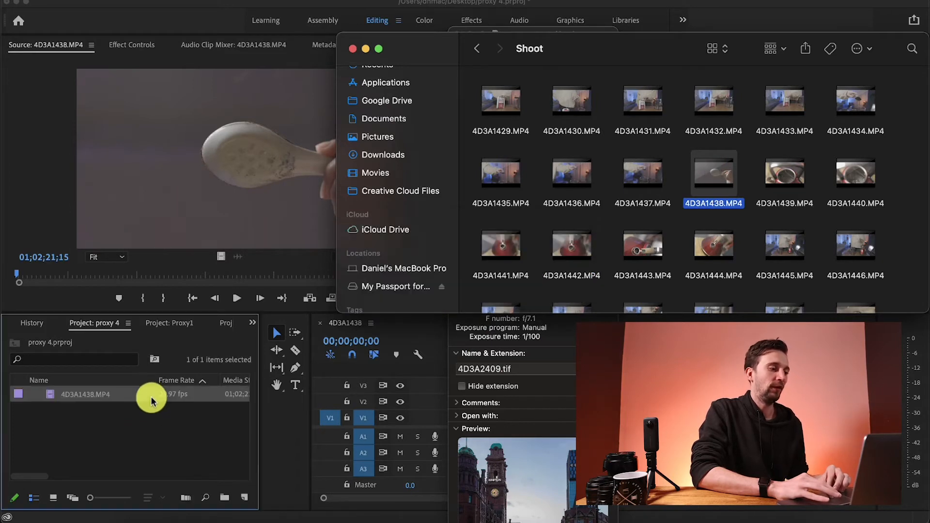
left_click(151, 412)
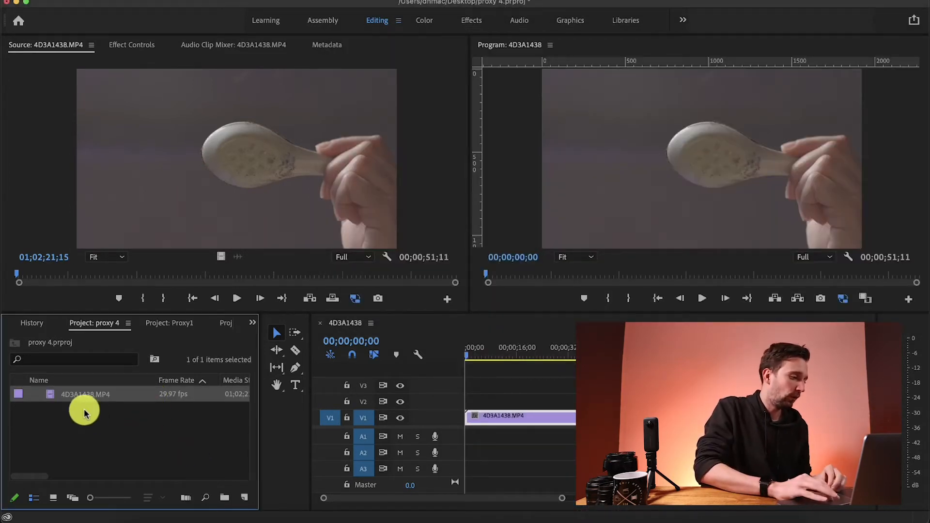
Create a proxy for 4D3A1438.MP4 with the H.264 Medium Resolution Proxy preset, stored next to the original media
right_click(83, 391)
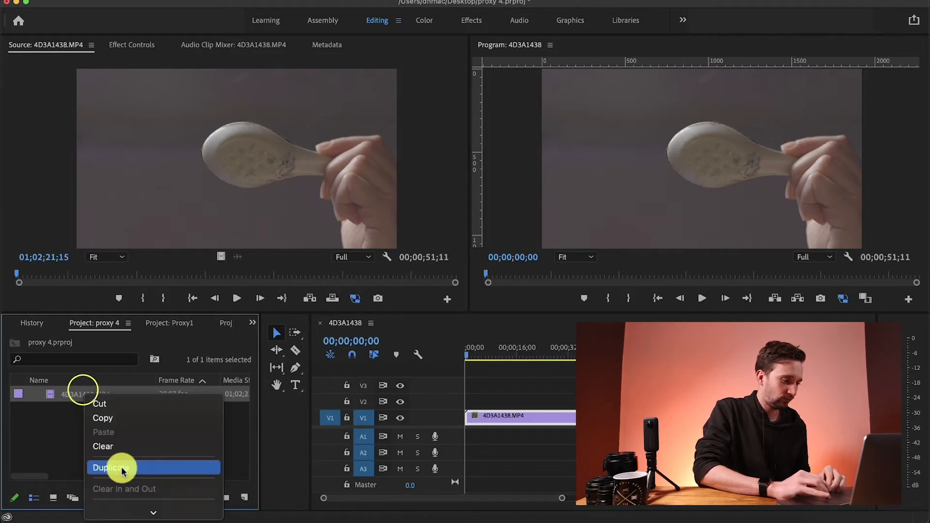
mouse_move(117, 517)
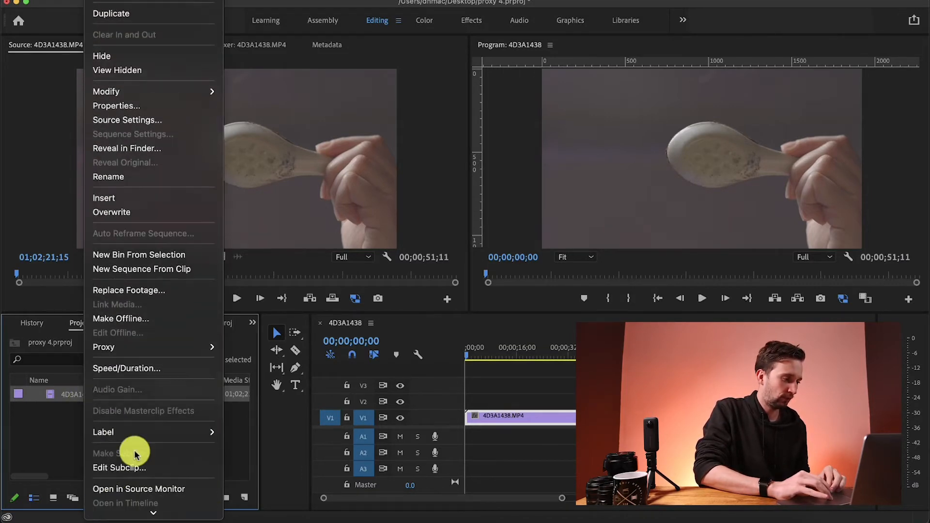
mouse_move(157, 350)
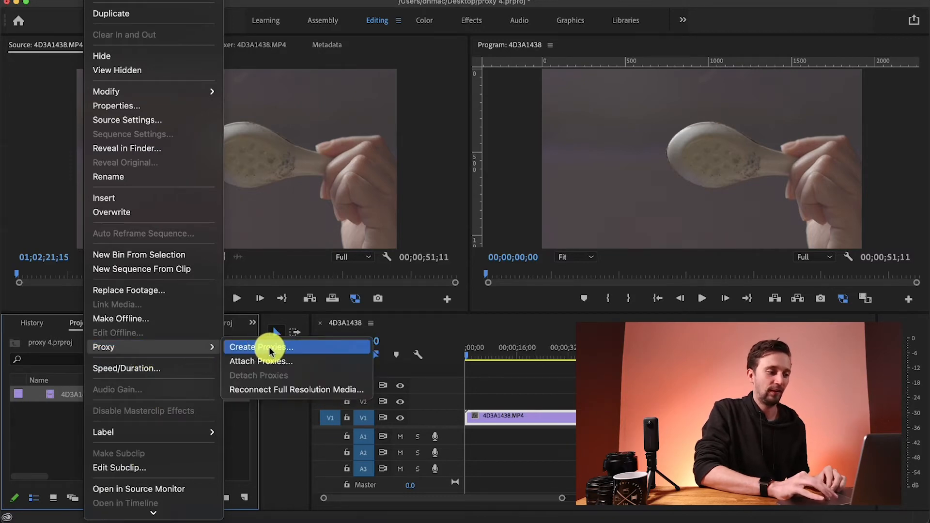
left_click(270, 348)
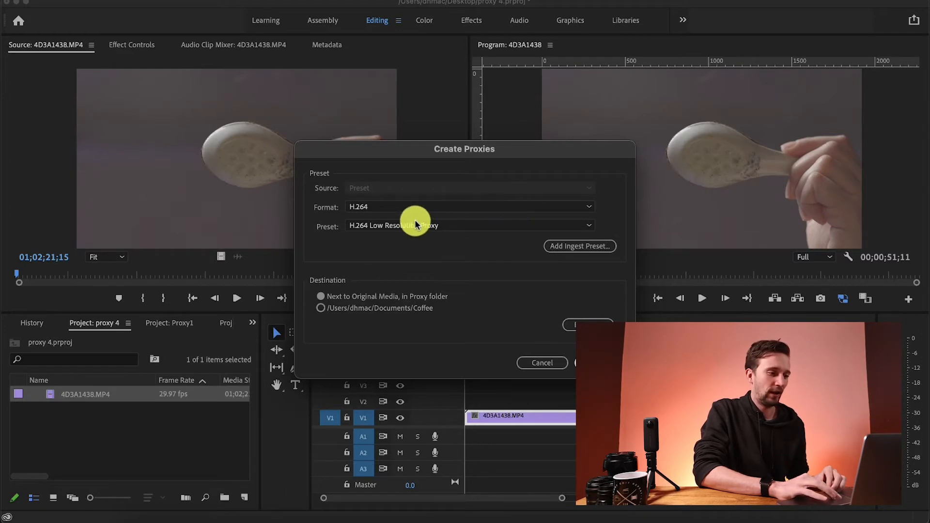
left_click(450, 221)
left_click(424, 248)
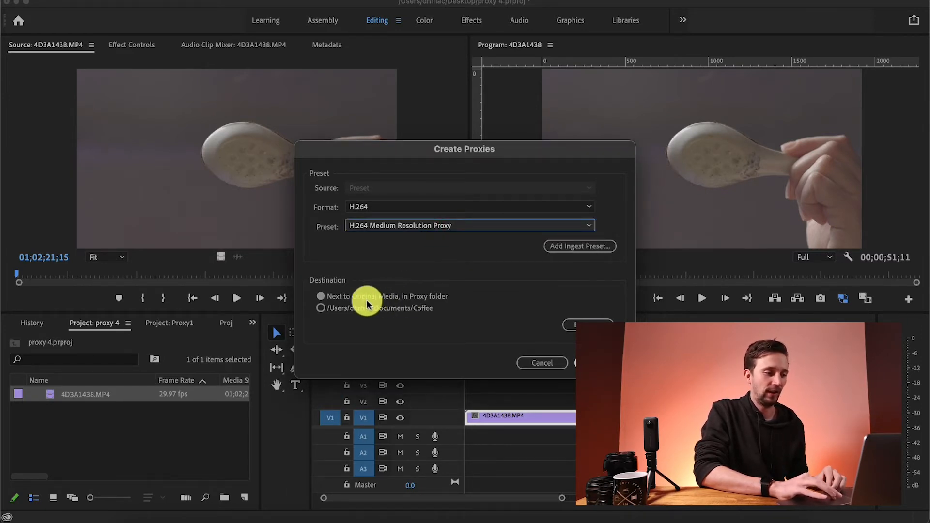
left_click(579, 362)
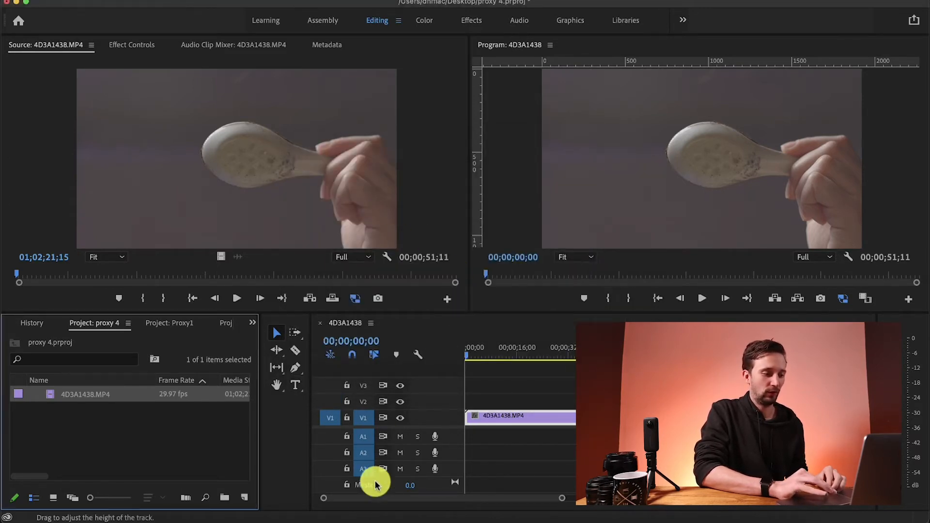
Switch to Media Encoder to check the proxy encoding queue, and return to Premiere Pro
left_click(370, 518)
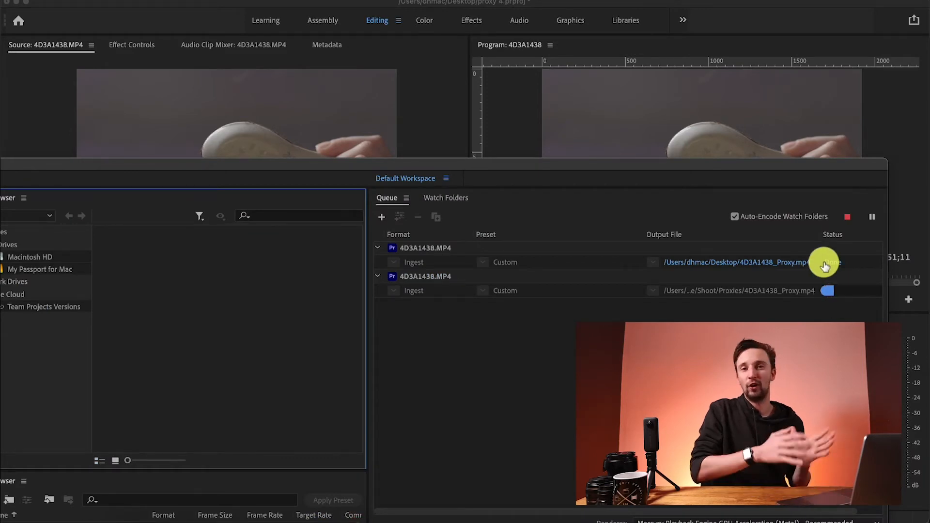
mouse_move(824, 266)
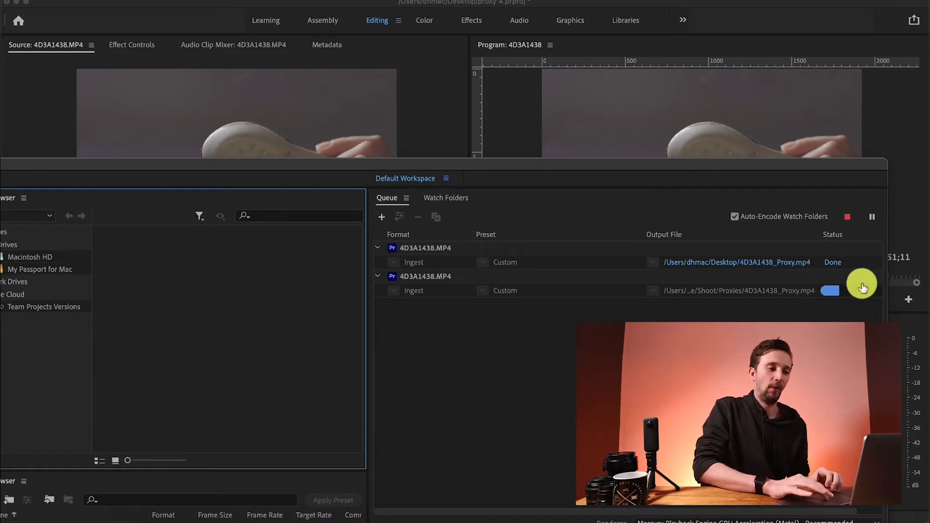
left_click(740, 100)
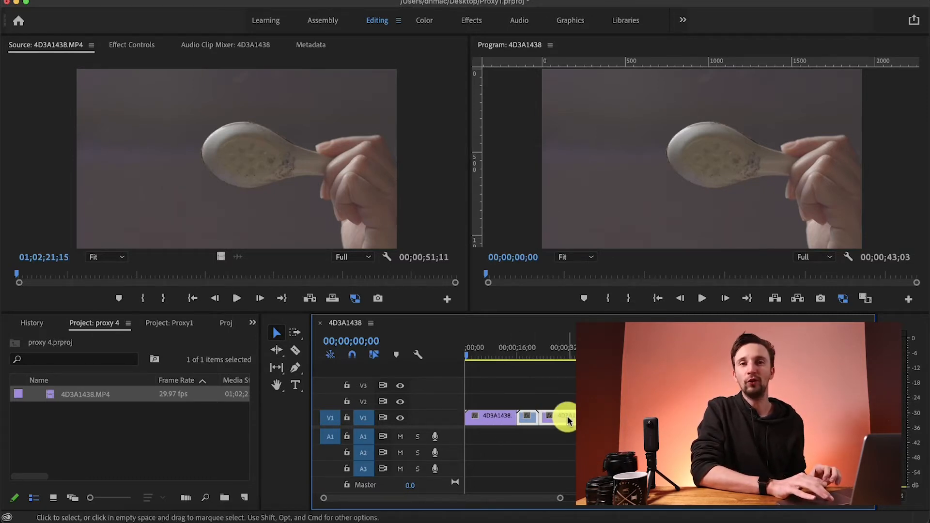
Open the master clip's effect controls for the first 4D3A1438 segment in the timeline
left_click(482, 416)
left_click(501, 352)
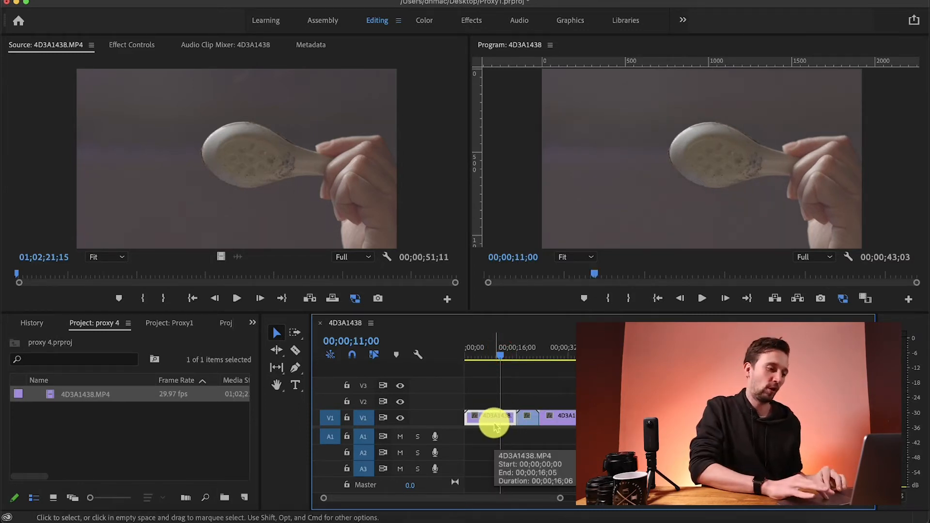
left_click(563, 414)
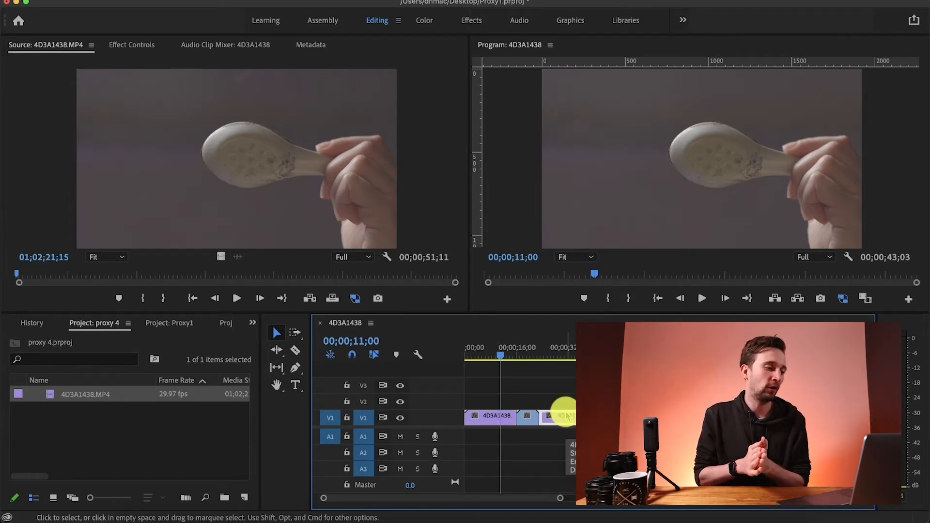
left_click(495, 417)
double_click(496, 417)
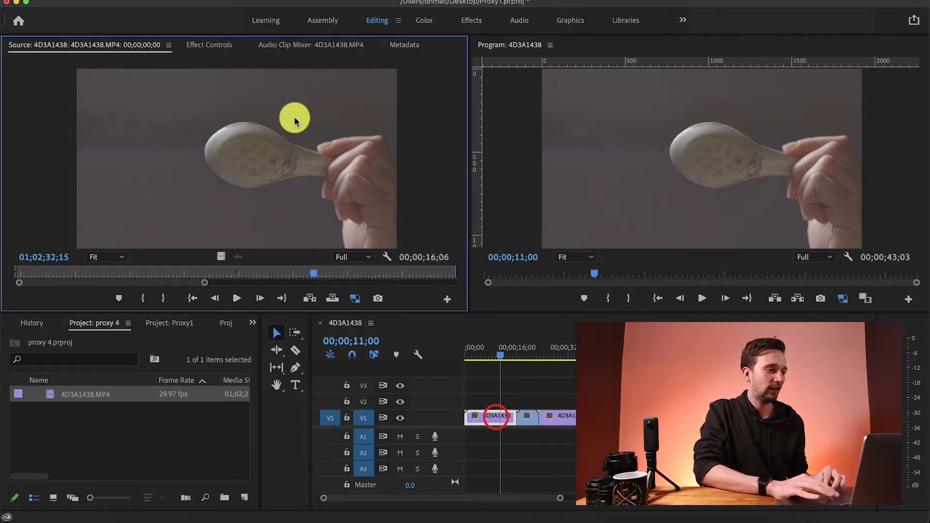
left_click(206, 44)
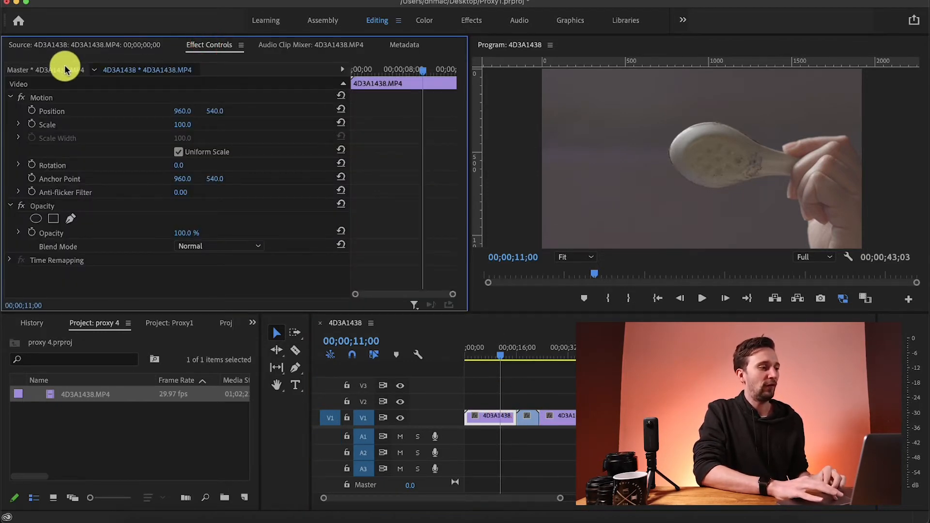
left_click(51, 69)
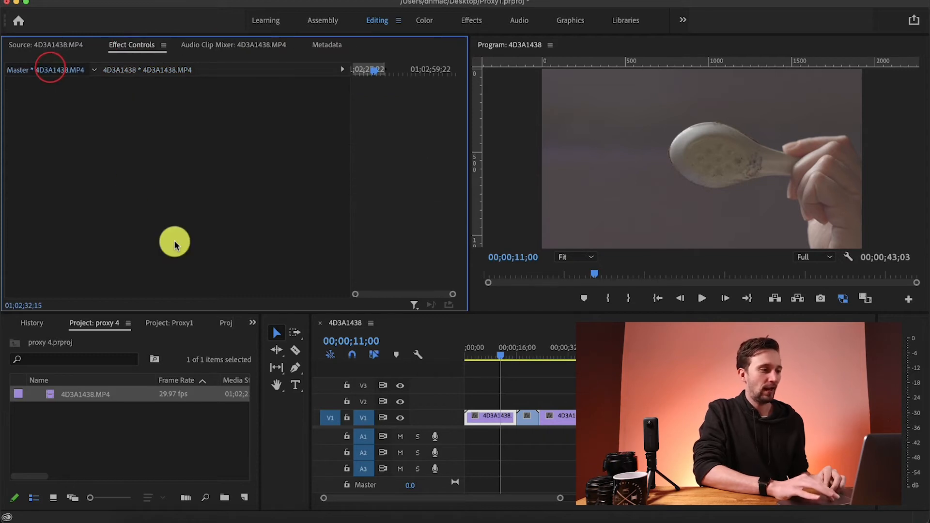
Apply Lumetri Color to the master clip with Contrast 52, Shadows -18 and Whites 27
left_click(251, 320)
left_click(252, 322)
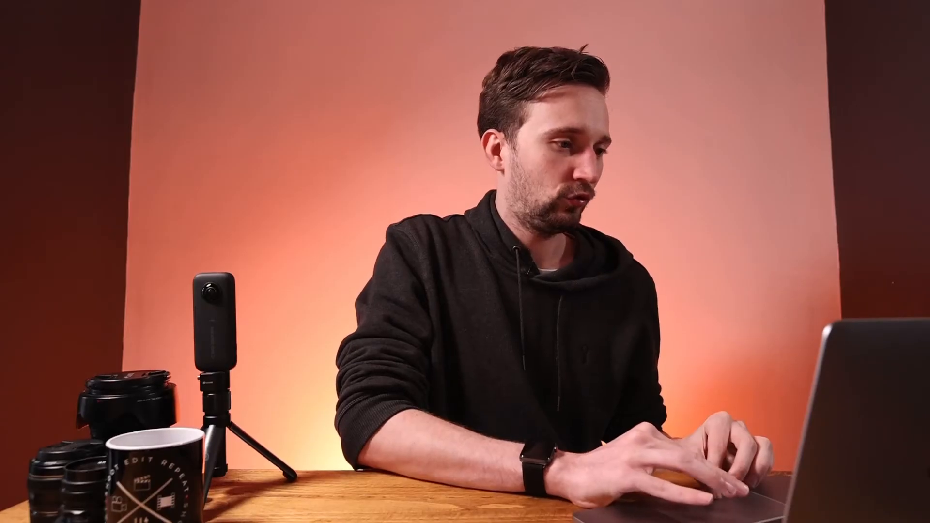
left_click(124, 135)
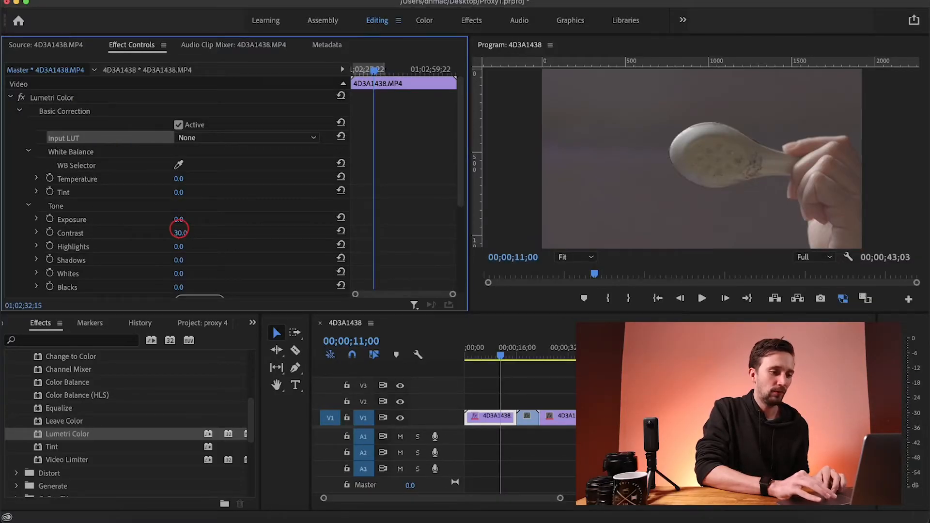
left_click_drag(180, 230, 187, 234)
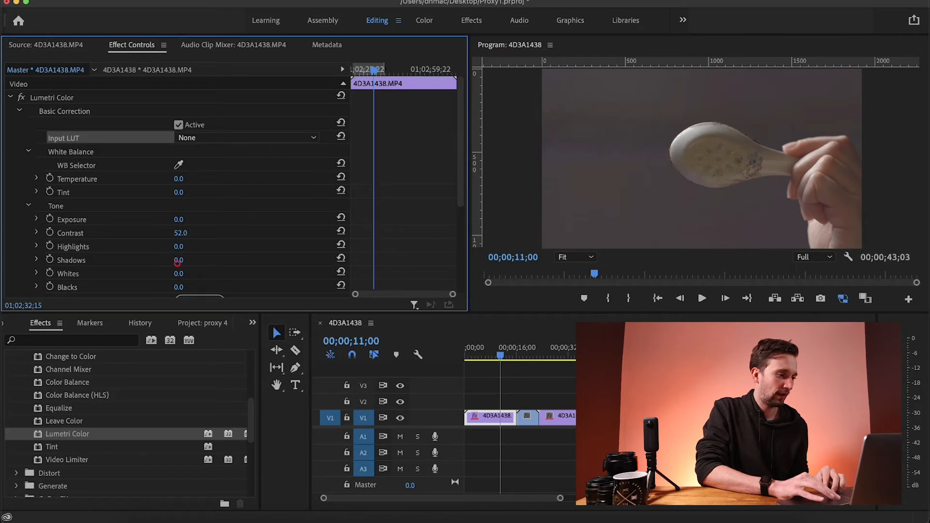
left_click_drag(177, 260, 192, 274)
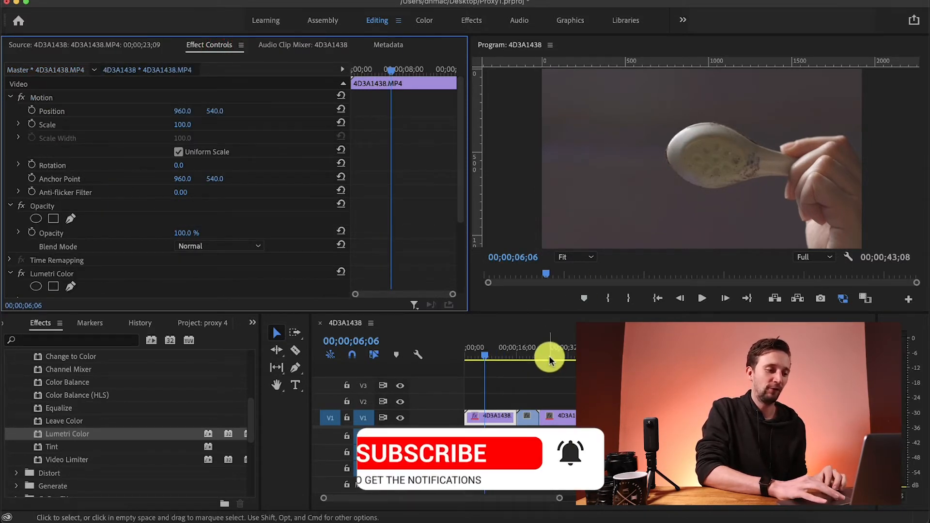
Compare the third segment with the master clip's Lumetri Color effect switched off and back on
left_click(549, 355)
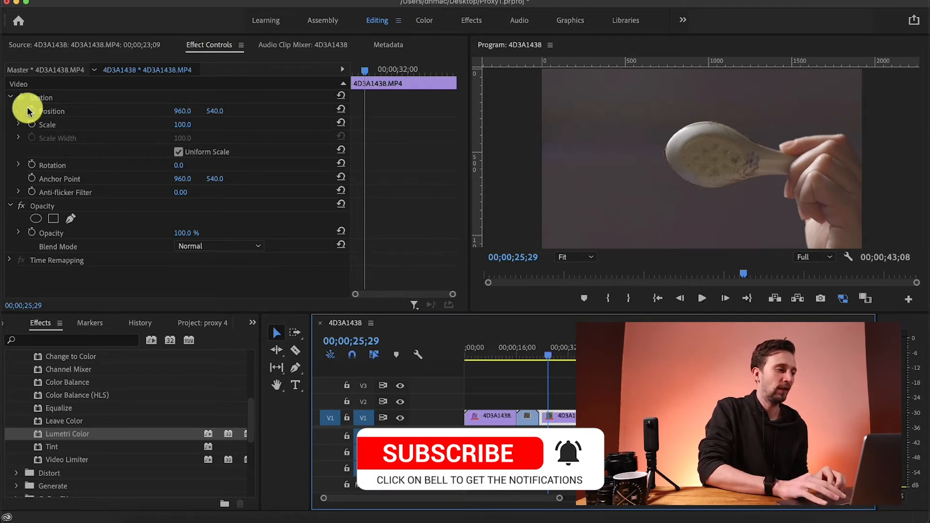
left_click(30, 69)
left_click(21, 97)
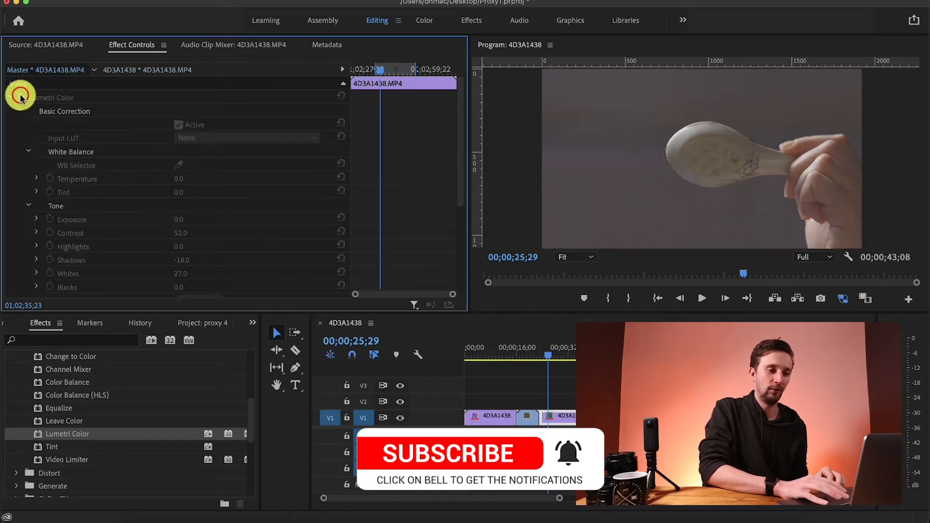
left_click(21, 97)
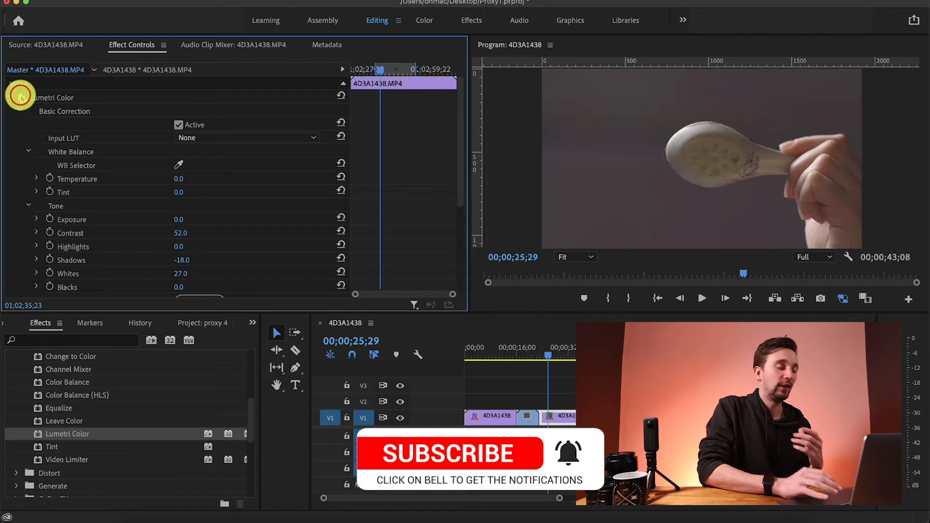
Search the effects for "blur" and apply Gaussian Blur to the master clip of the first segment
left_click(47, 340)
type("blur")
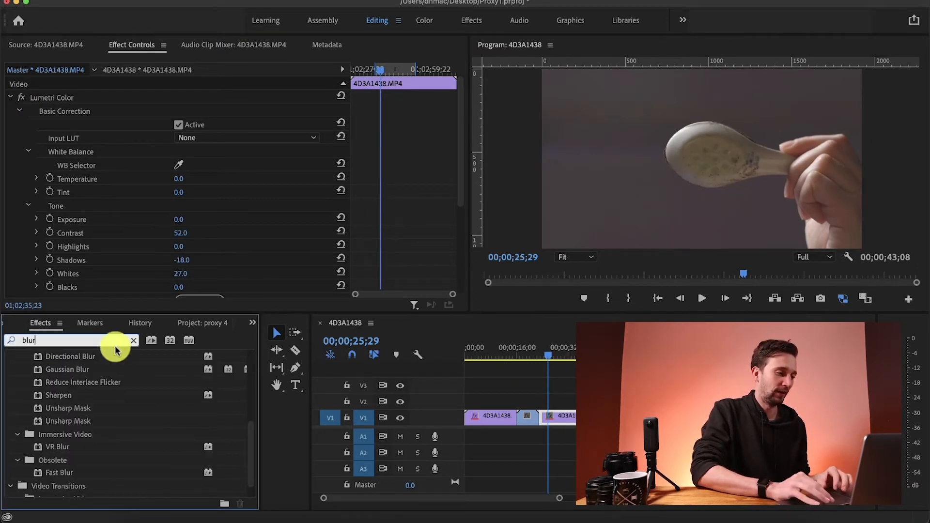
left_click(494, 353)
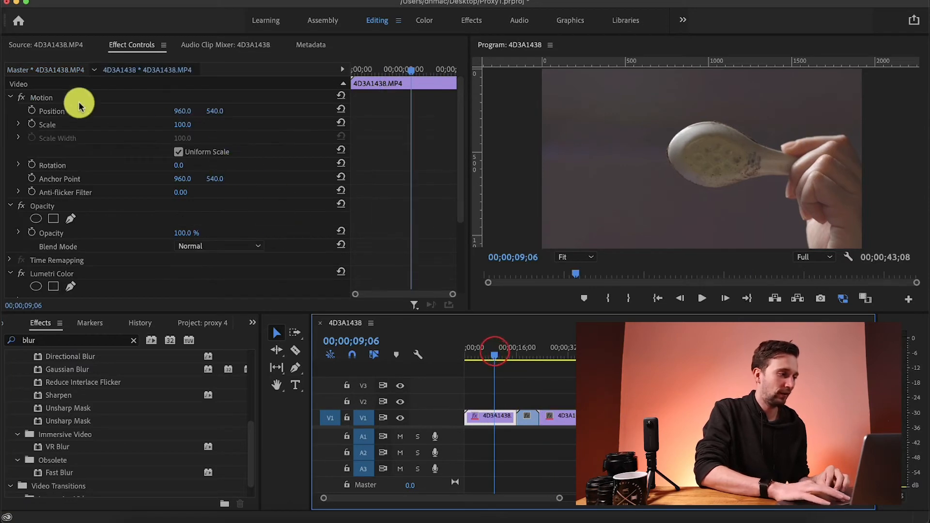
left_click(55, 69)
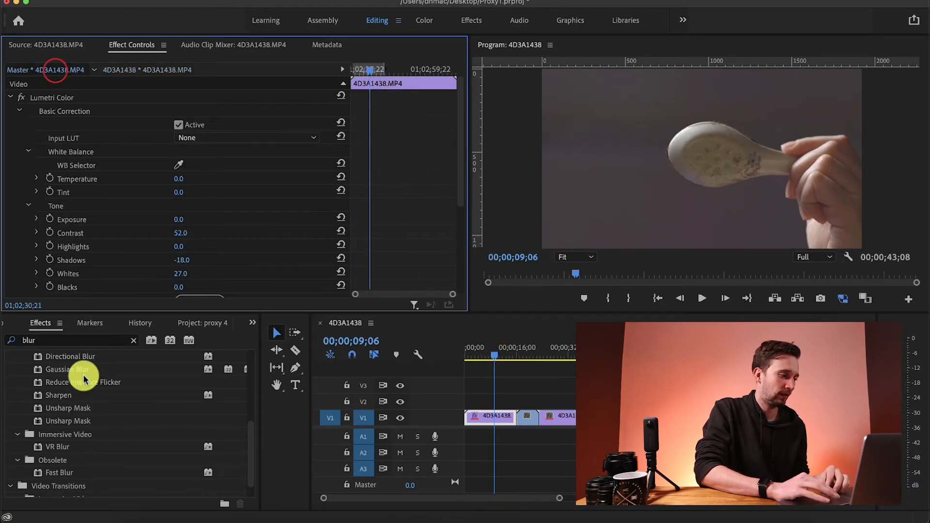
left_click(69, 370)
left_click_drag(70, 370, 103, 264)
Set the Gaussian Blur amount on the master clip to 91
left_click(180, 234)
type("91")
key("Return")
left_click(178, 263)
Preview the master clip's blur on the third timeline segment and again on the first segment
left_click(570, 339)
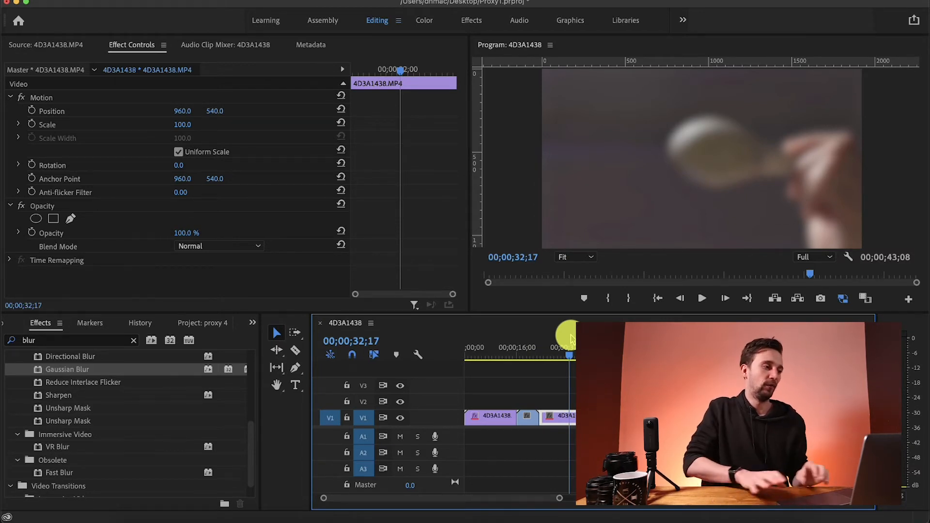
left_click(505, 348)
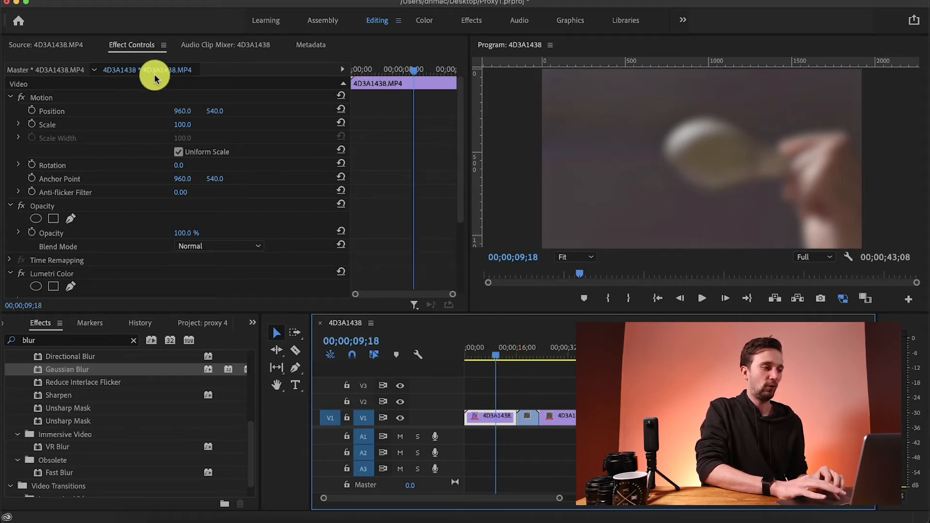
Show the master clip effects of 4D3A1438.MP4 again
left_click(60, 71)
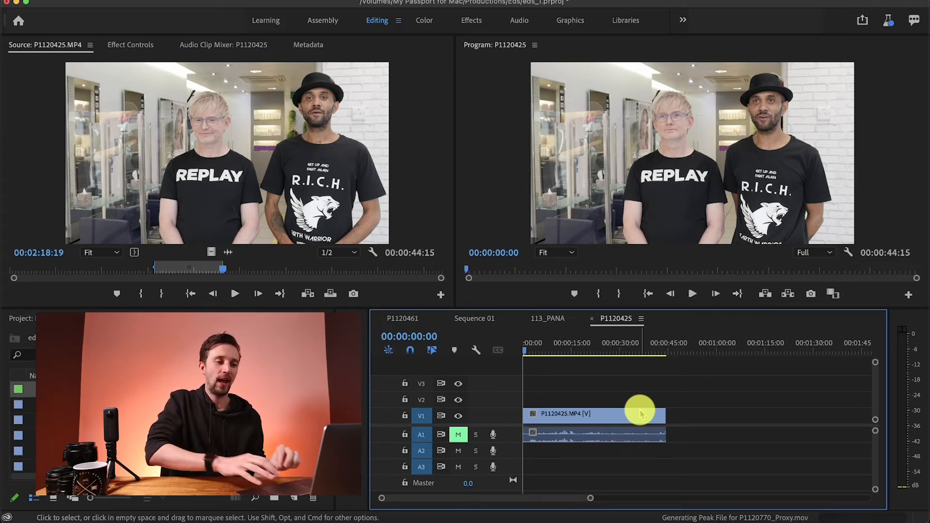
Open the 113_PANA sequence and dock its timeline below the P1120425 timeline so both sequences are stacked
left_click(552, 318)
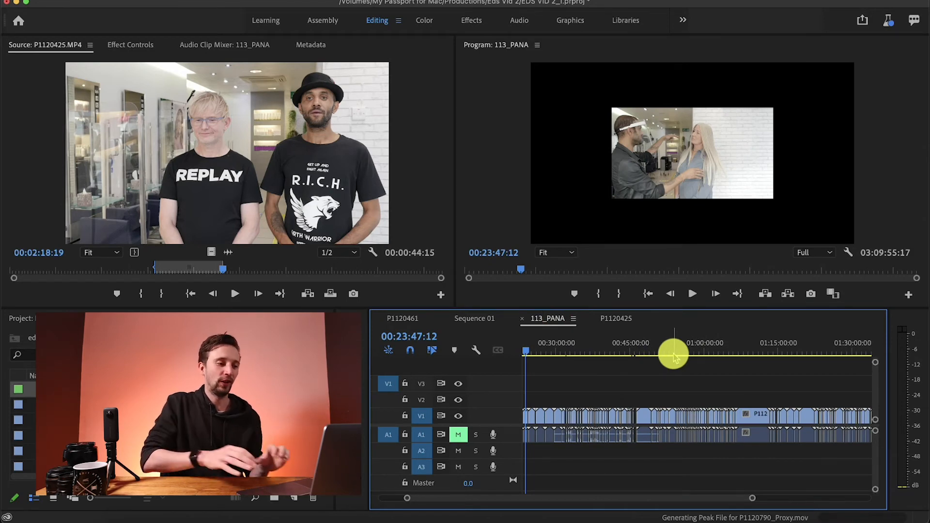
left_click_drag(556, 318, 561, 483)
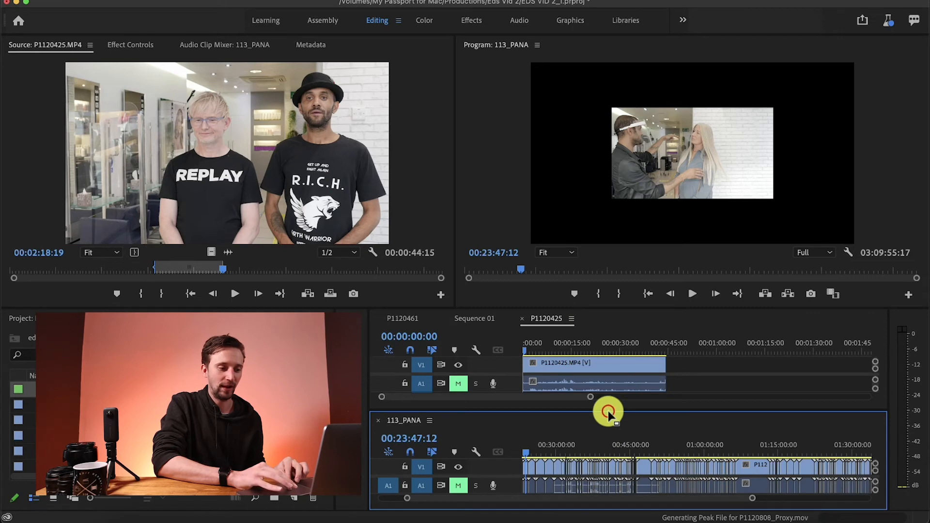
left_click_drag(609, 411, 713, 444)
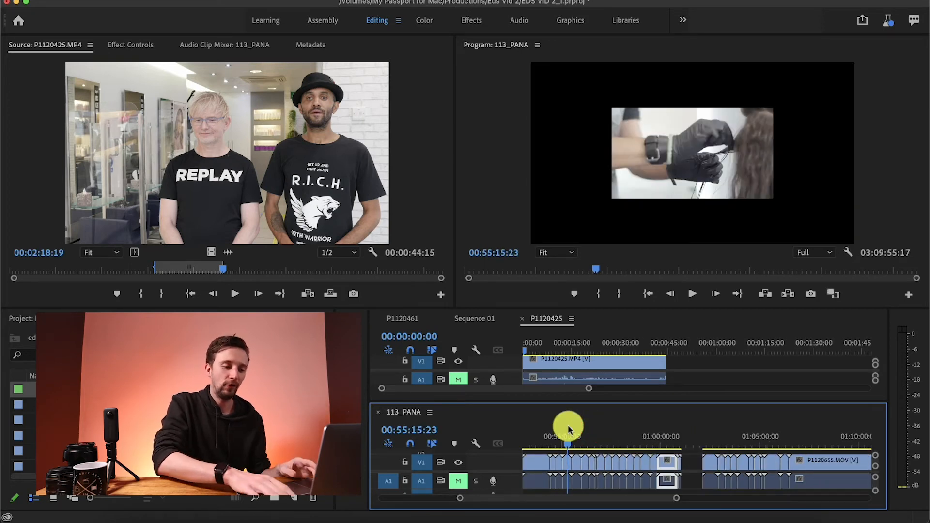
Split the P1120628.MOV clip in the 113_PANA sequence at 00:55:08:17
key("=")
key("=")
key("=")
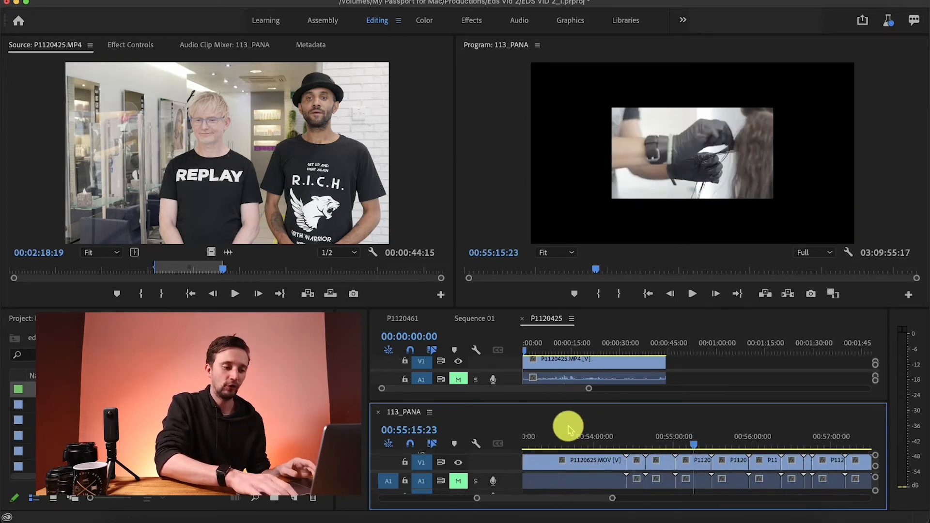
left_click_drag(698, 442, 678, 445)
key("c")
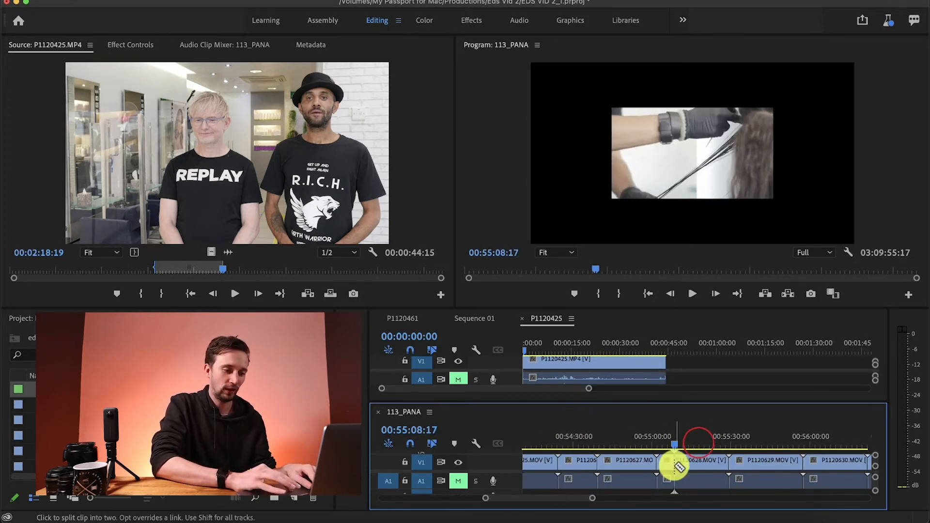
key("v")
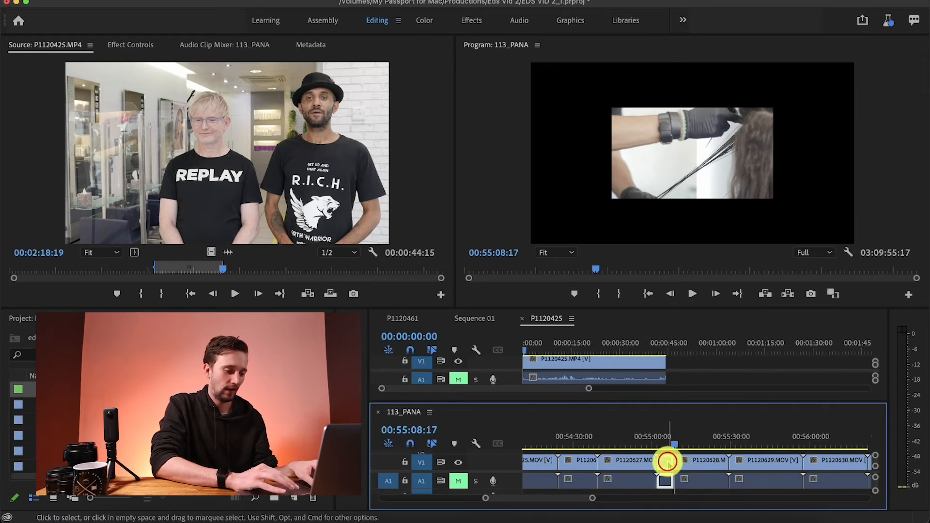
Copy the short P1120628.MOV segment before the cut into the P1120425 sequence and place it on V2 above P1120425.MP4, about 9 seconds in
left_click_drag(667, 461, 700, 359)
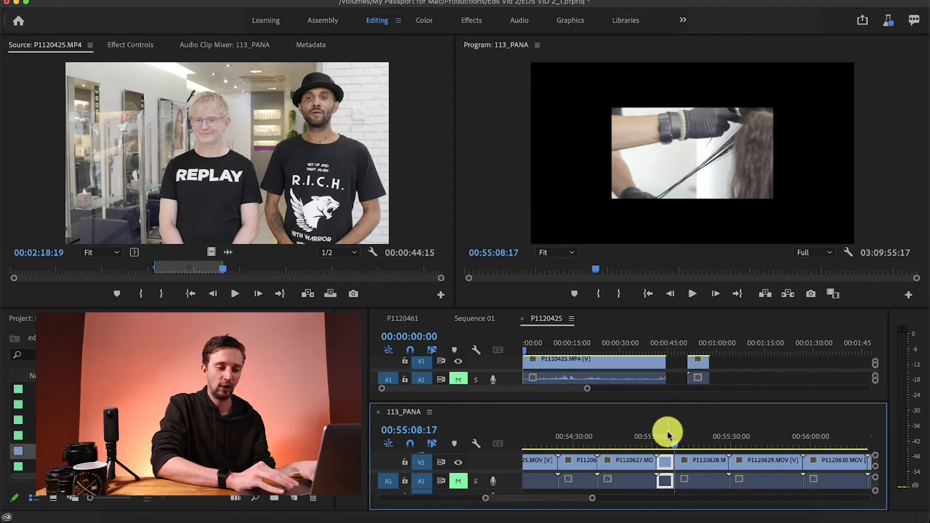
left_click_drag(667, 486, 701, 371)
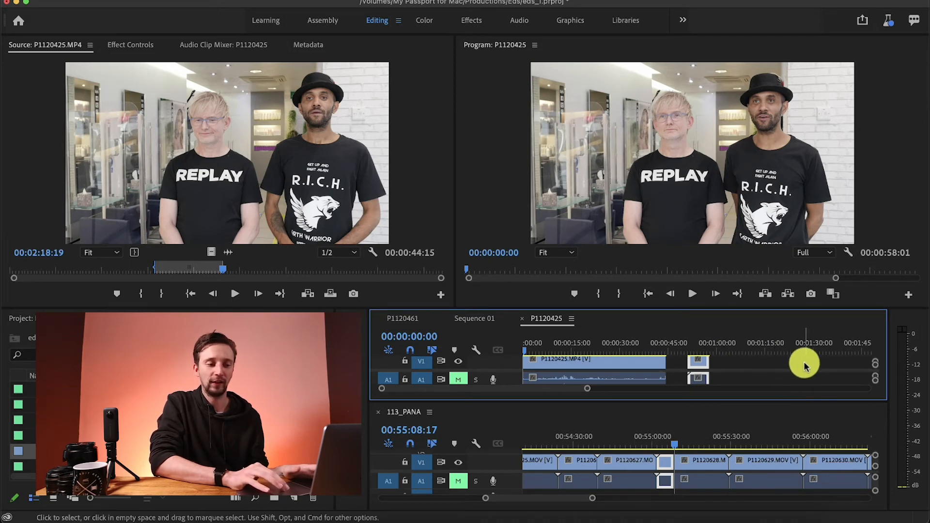
key("grave")
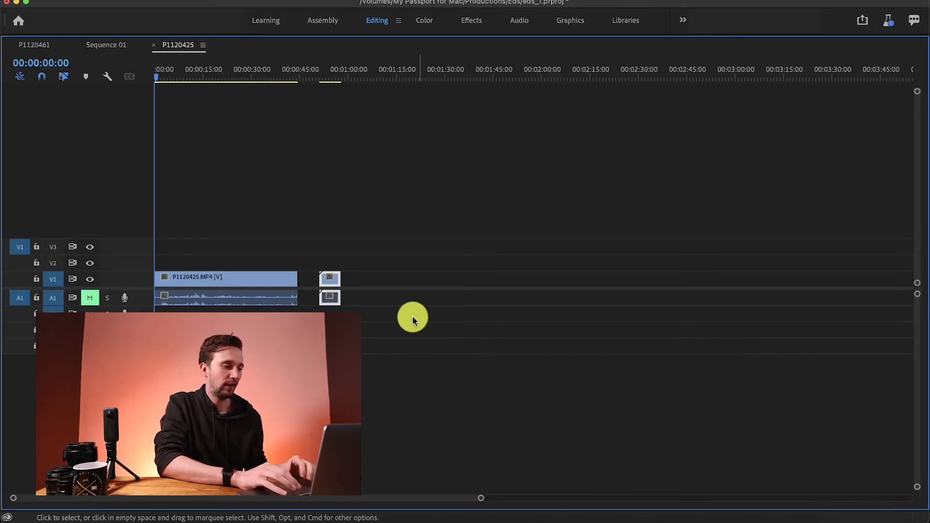
left_click_drag(334, 284, 327, 315)
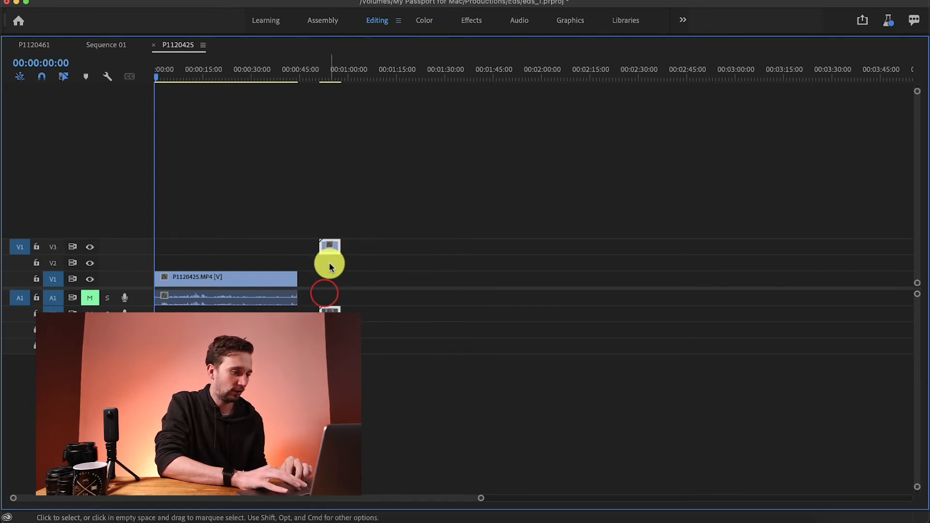
left_click_drag(324, 245, 194, 261)
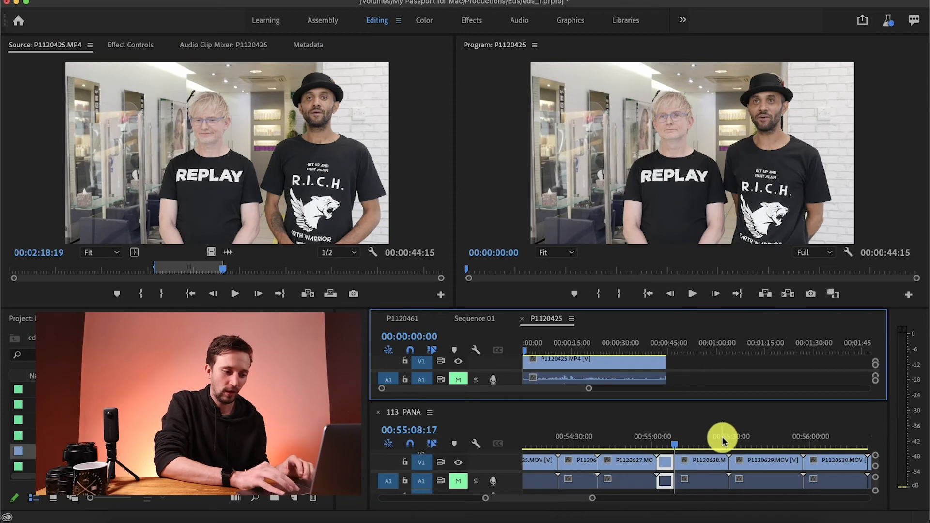
Cut out a short segment of P1120629.MOV in the 113_PANA sequence, starting at 00:55:43:24
left_click(722, 437)
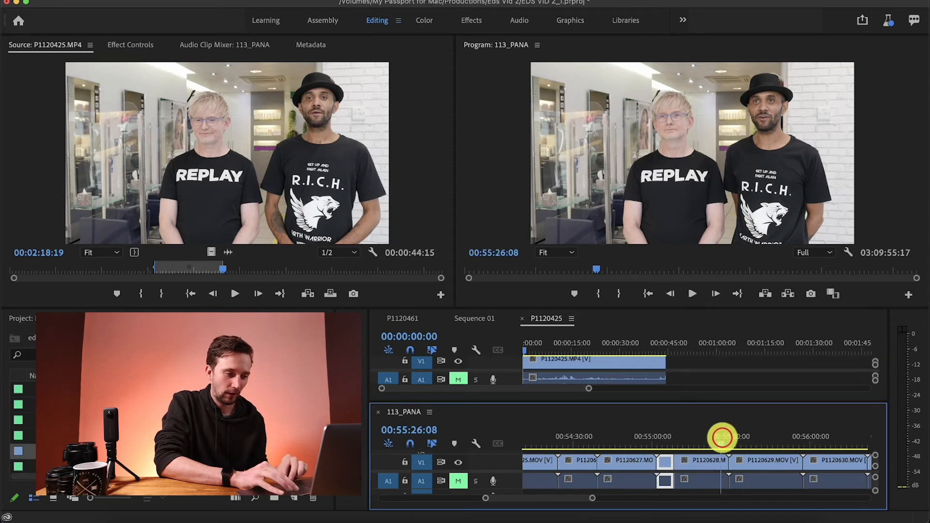
left_click_drag(544, 348, 616, 353)
left_click_drag(759, 428, 768, 432)
key("c")
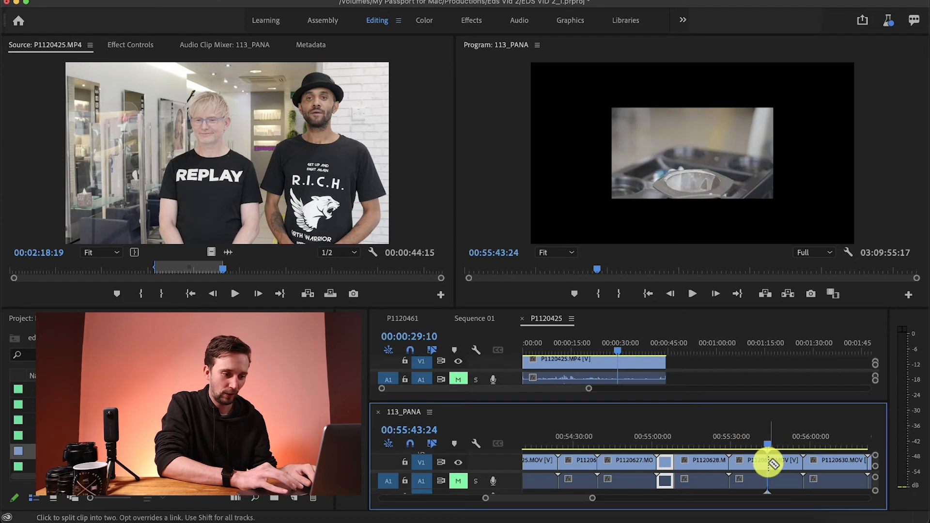
left_click(765, 468)
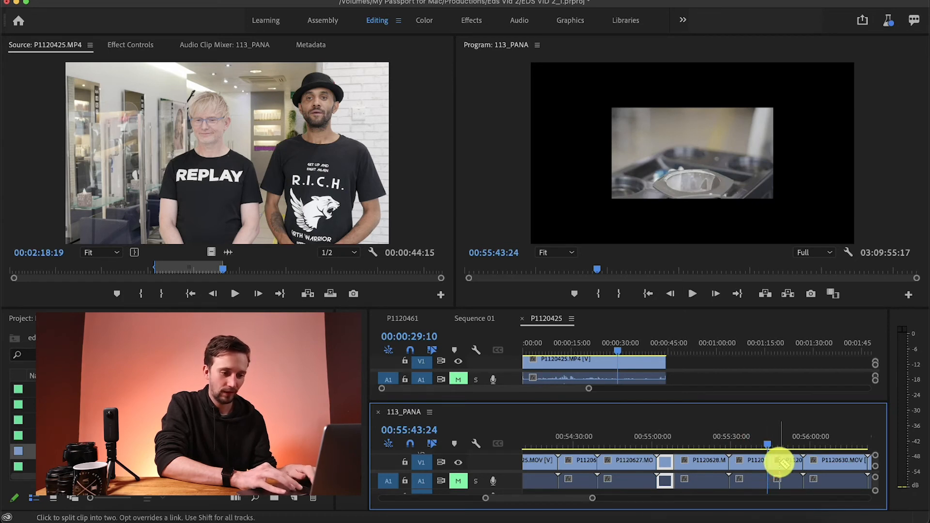
Copy the cut-out P1120629.MOV segment into the P1120425 sequence and place it on V2 directly after the first inserted segment
key("v")
left_click_drag(772, 462, 714, 361)
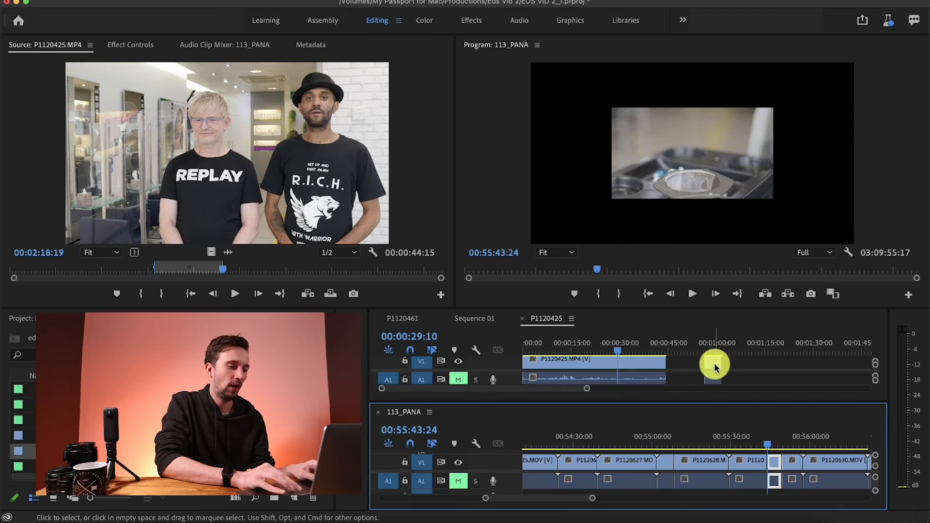
key("grave")
left_click(350, 280)
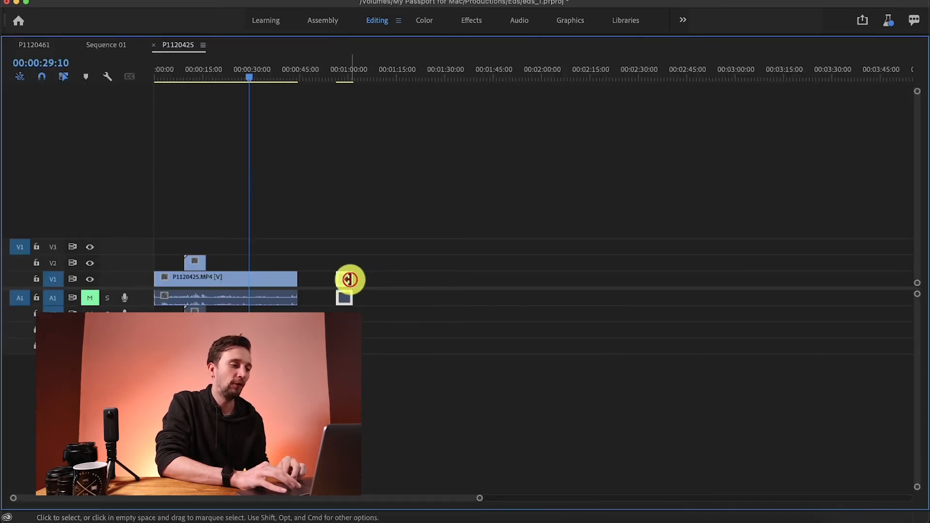
left_click_drag(345, 276, 214, 261)
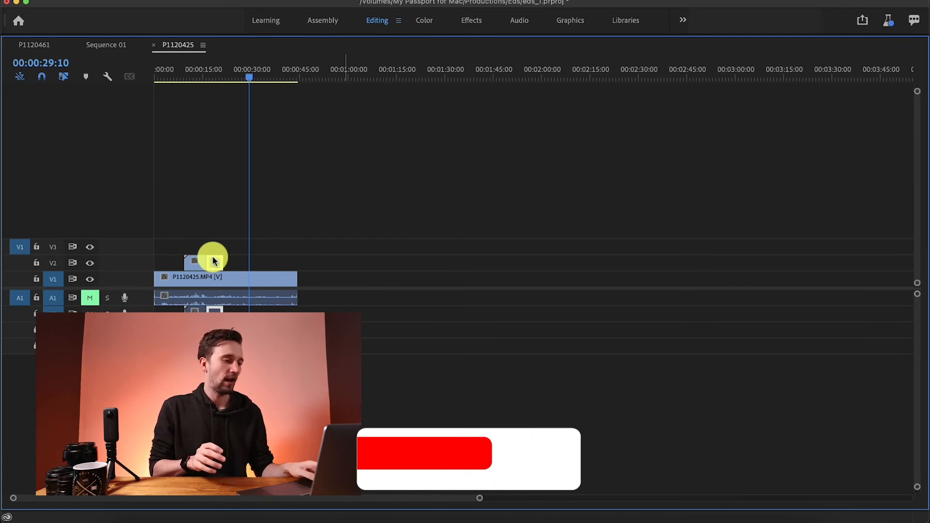
key("grave")
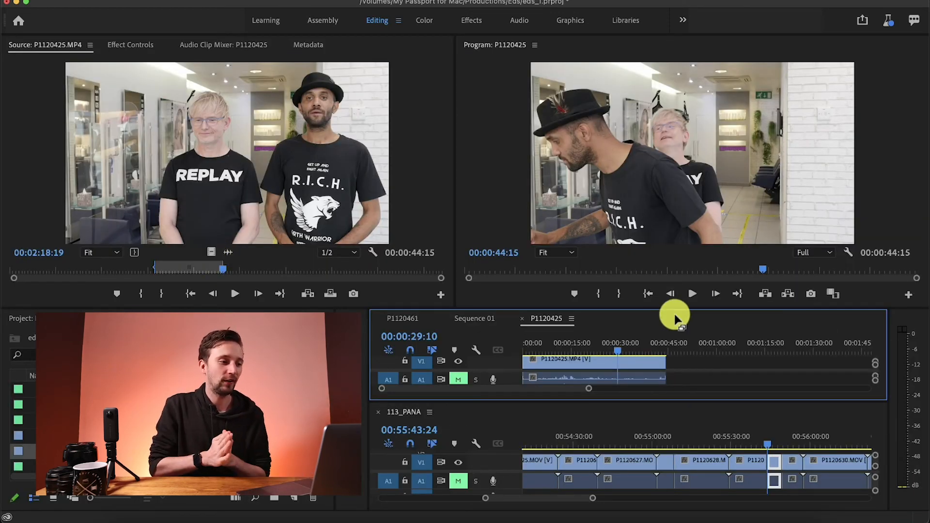